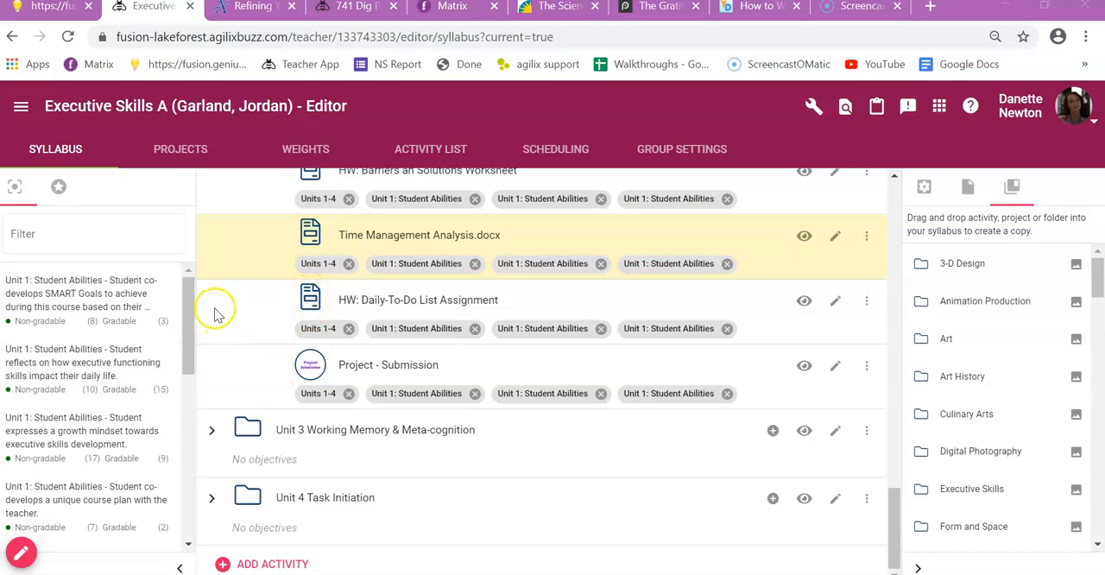
Step: Review the course objectives list and check the objectives aligned to the Session 9 folder and the Time Management Project activities in the syllabus
scroll(195, 304, down, 3)
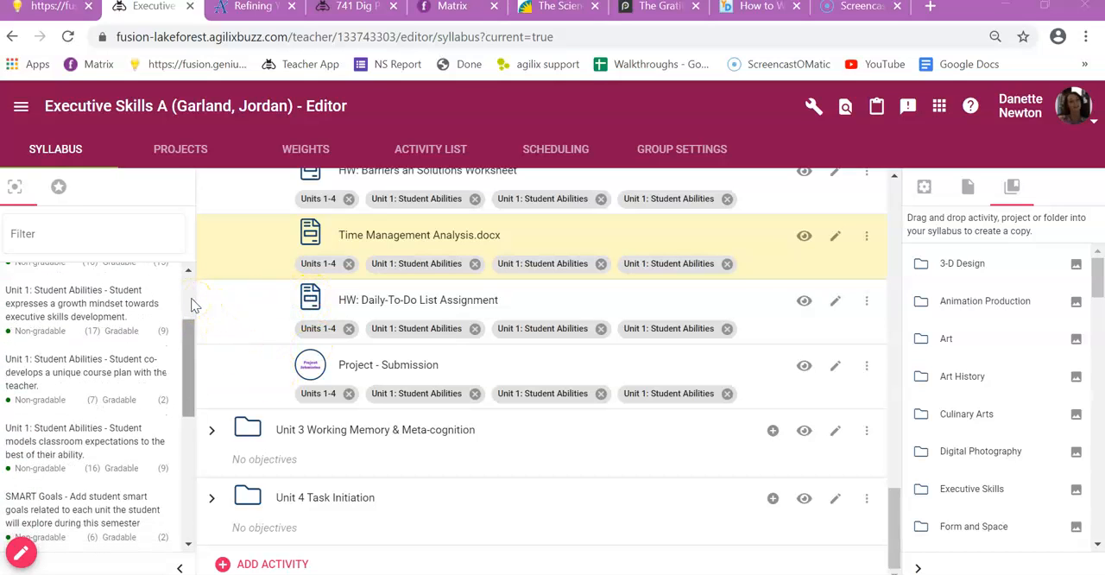
scroll(193, 307, down, 4)
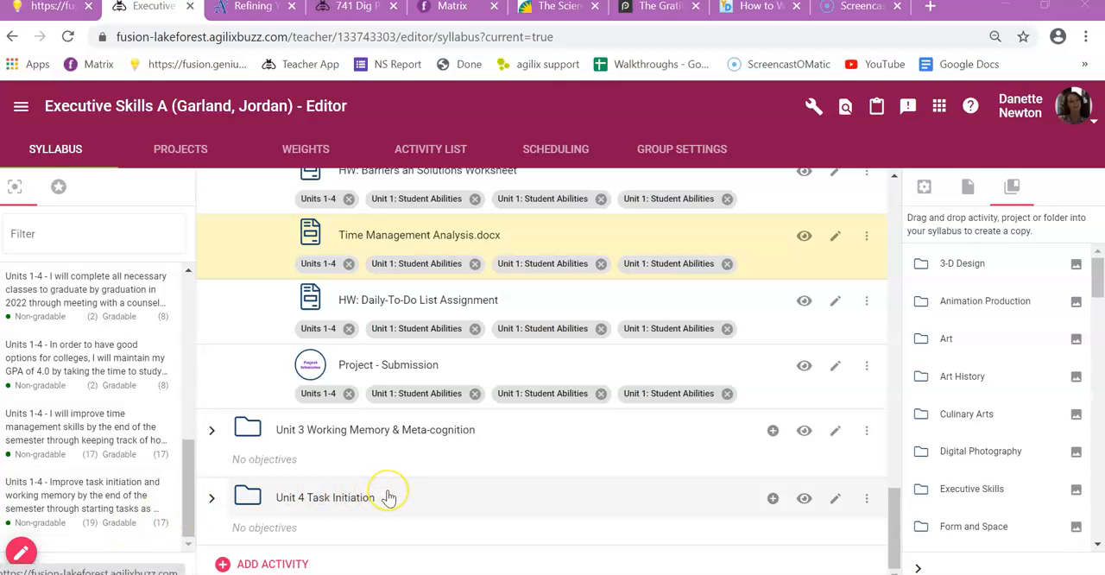
scroll(389, 498, up, 6)
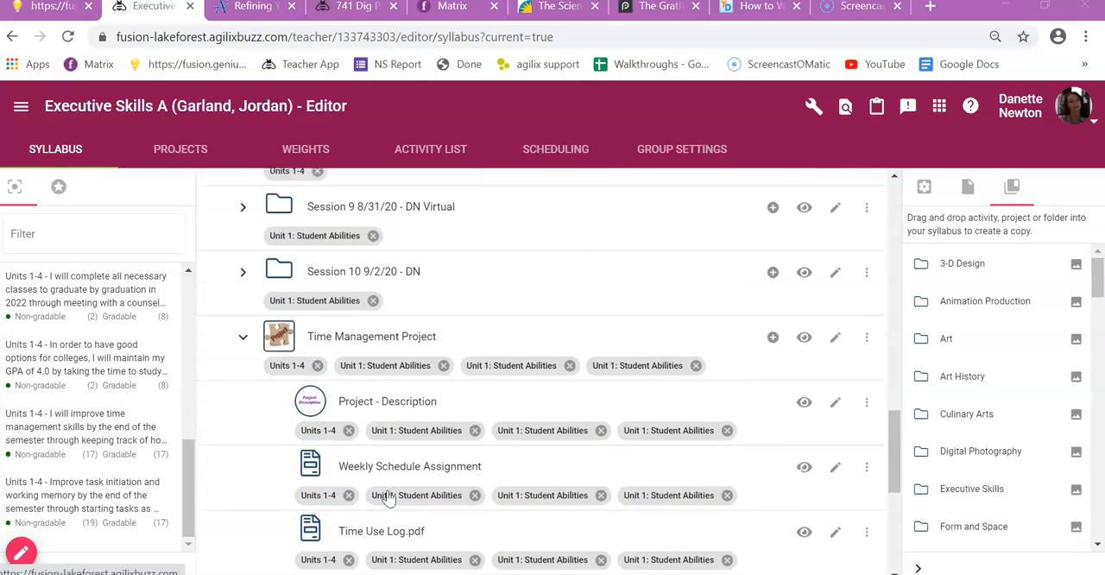
click(243, 340)
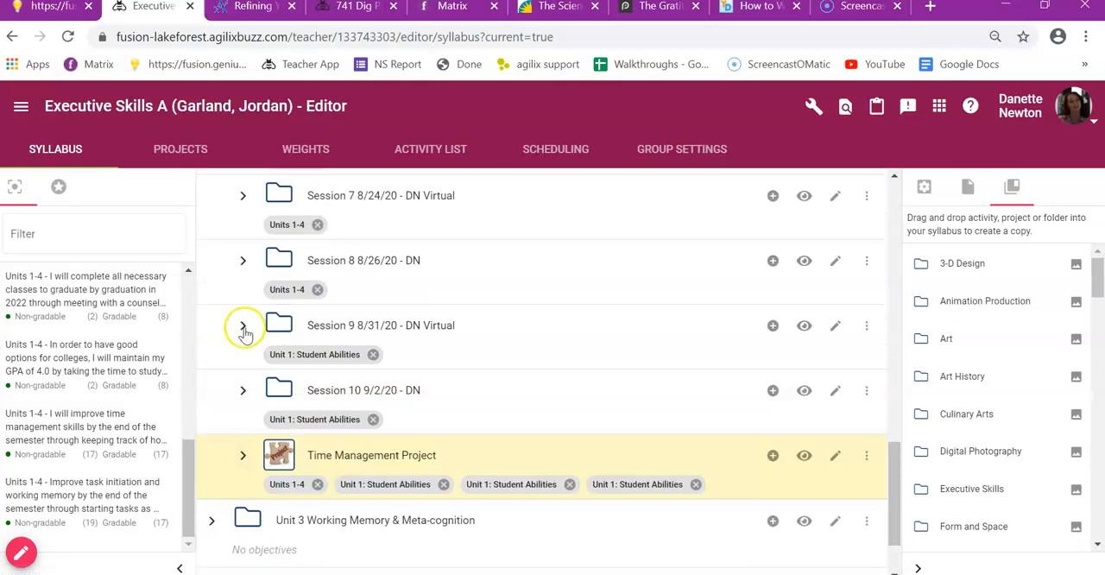
click(242, 325)
scroll(492, 348, down, 2)
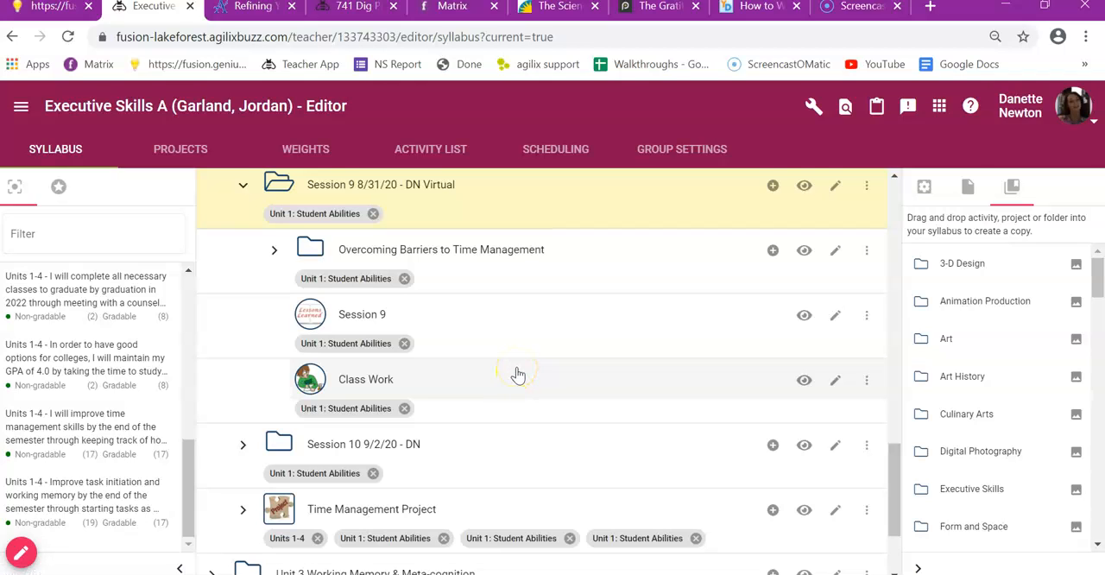
scroll(518, 374, up, 2)
scroll(518, 373, down, 5)
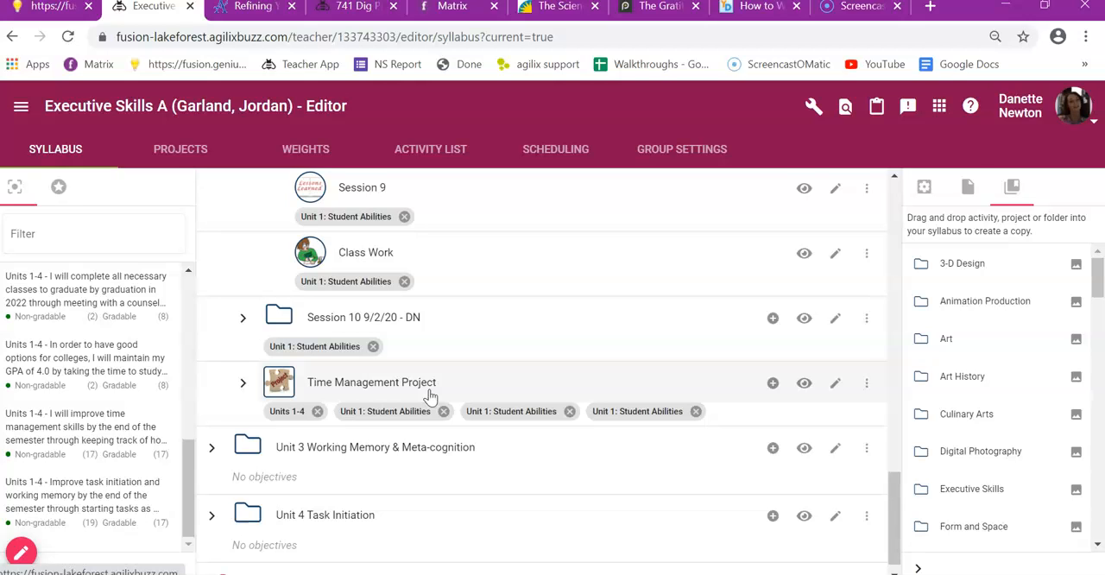
click(243, 383)
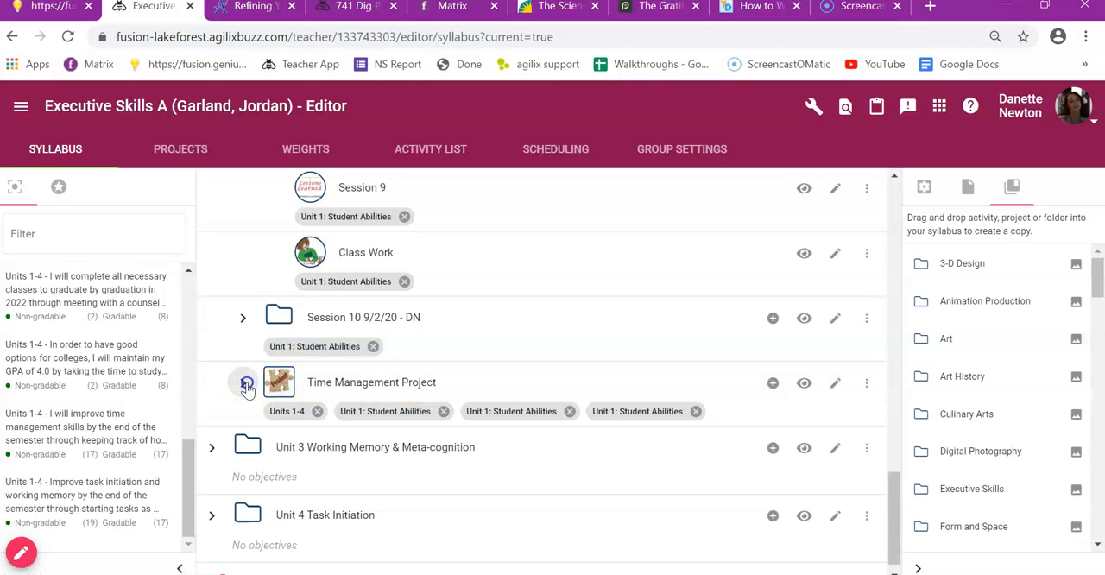
scroll(413, 361, down, 5)
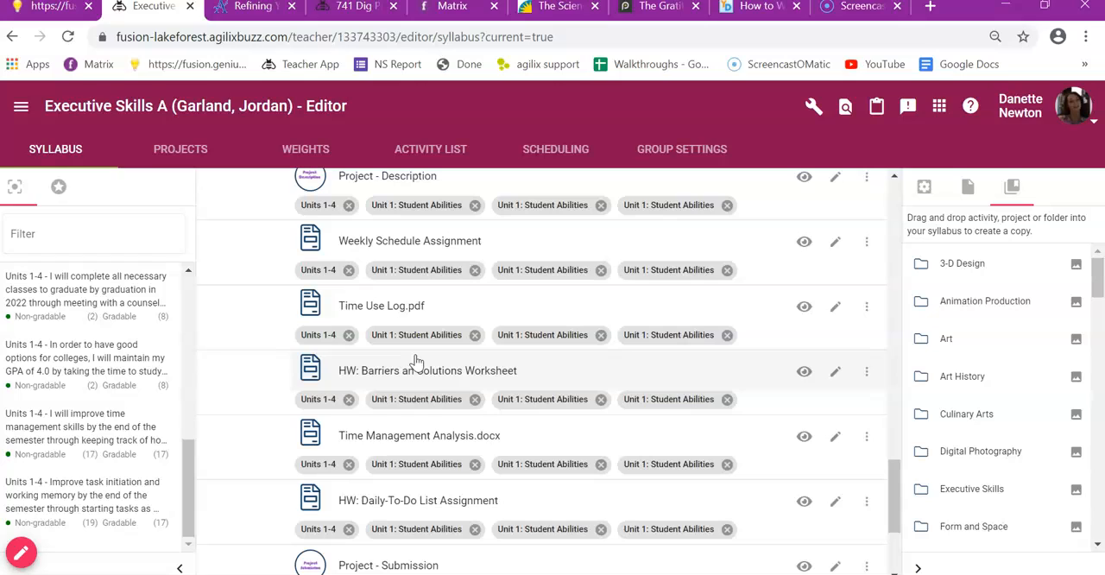
Step: Examine the course weights for every activity in the Homework Check-ins, Projects and Class Work categories
click(316, 156)
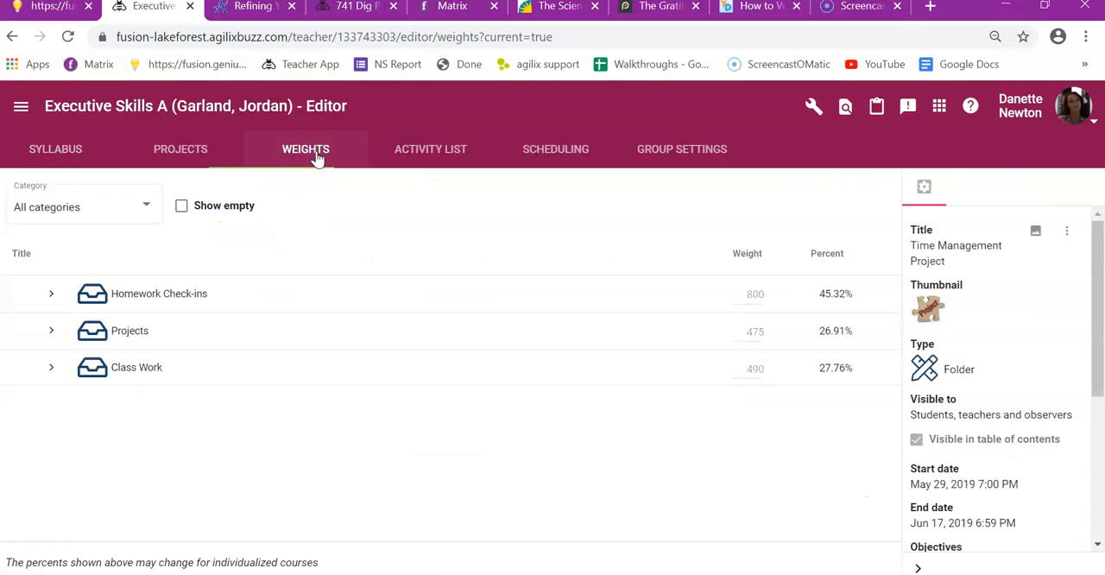
click(52, 295)
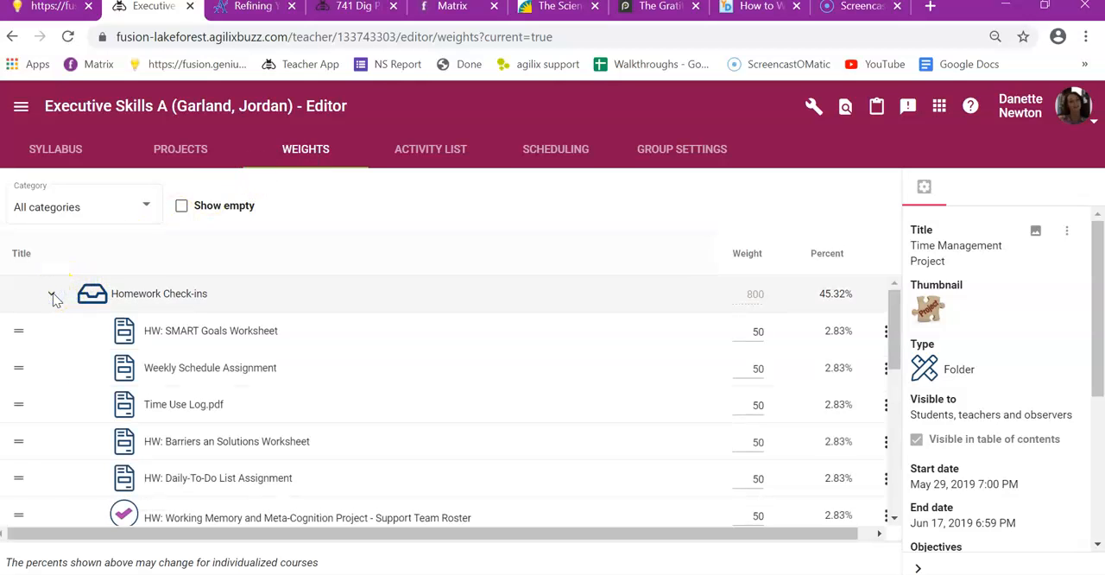
scroll(53, 293, down, 8)
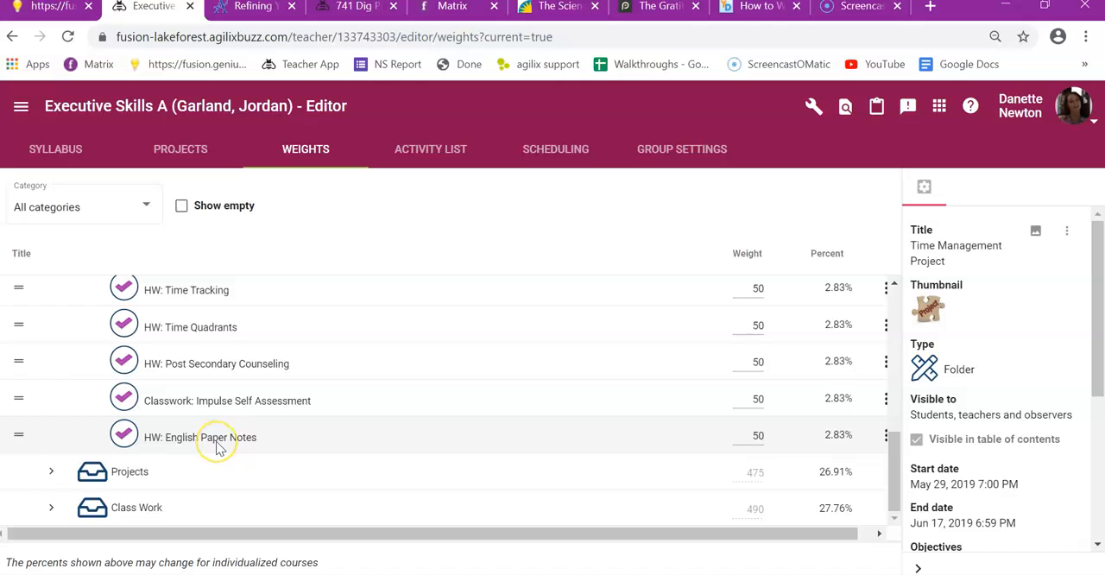
click(52, 473)
scroll(172, 382, down, 3)
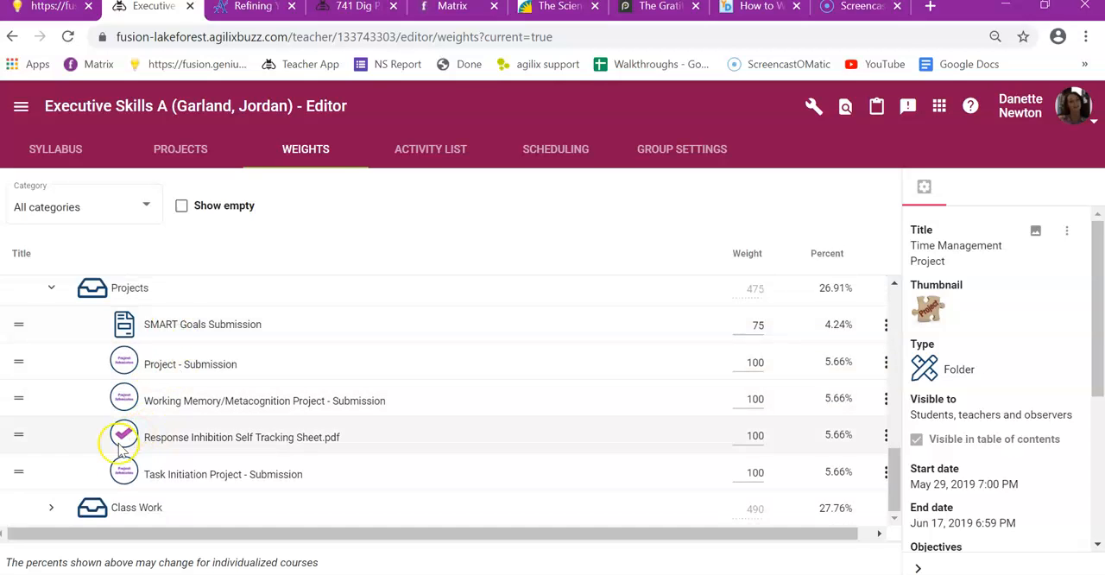
click(53, 511)
scroll(160, 424, down, 5)
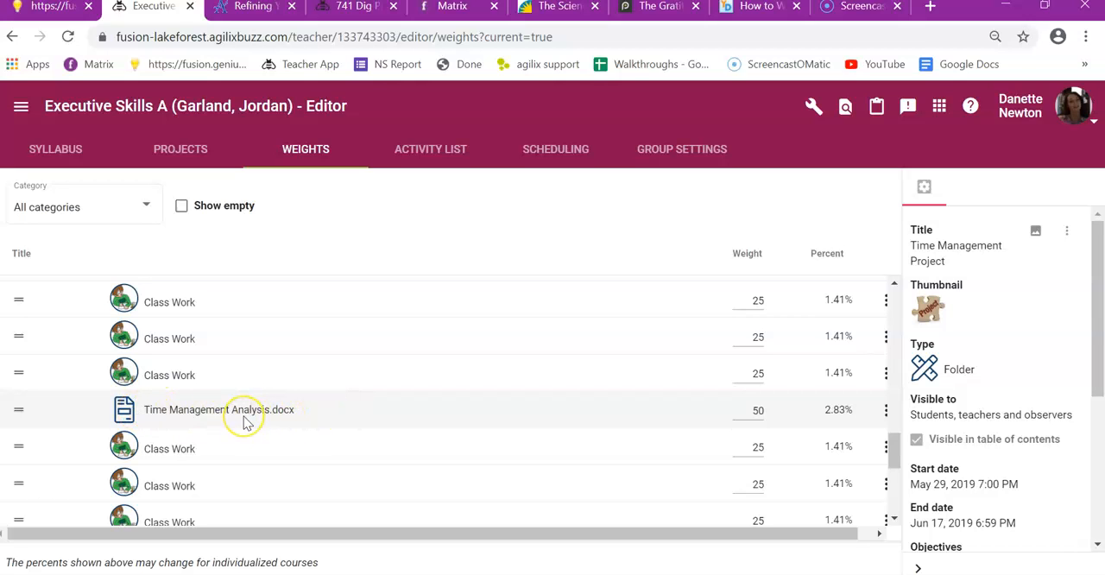
scroll(246, 421, down, 4)
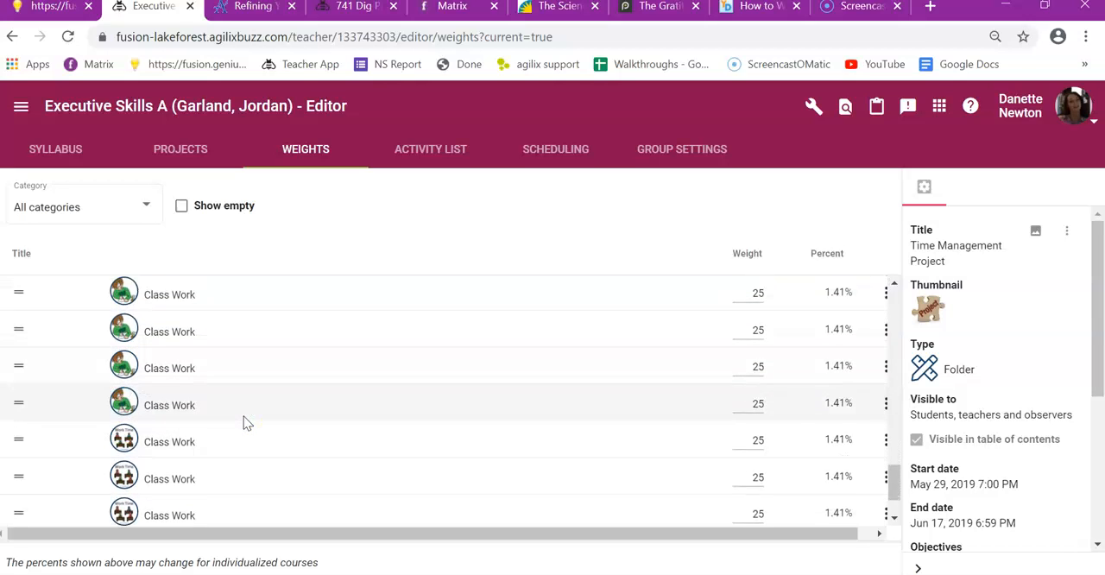
scroll(246, 422, up, 10)
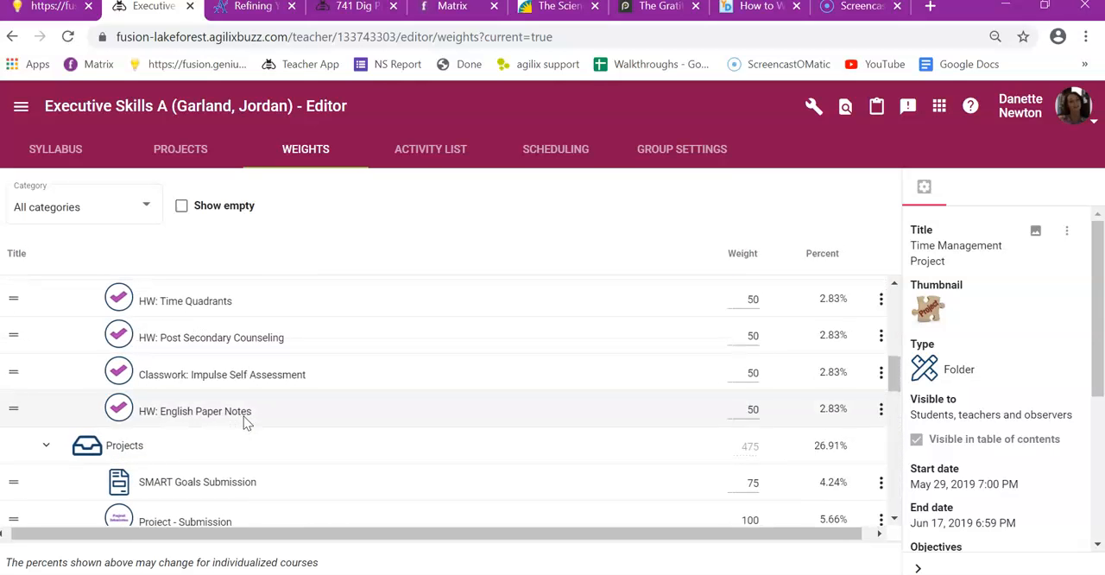
scroll(243, 416, right, 1)
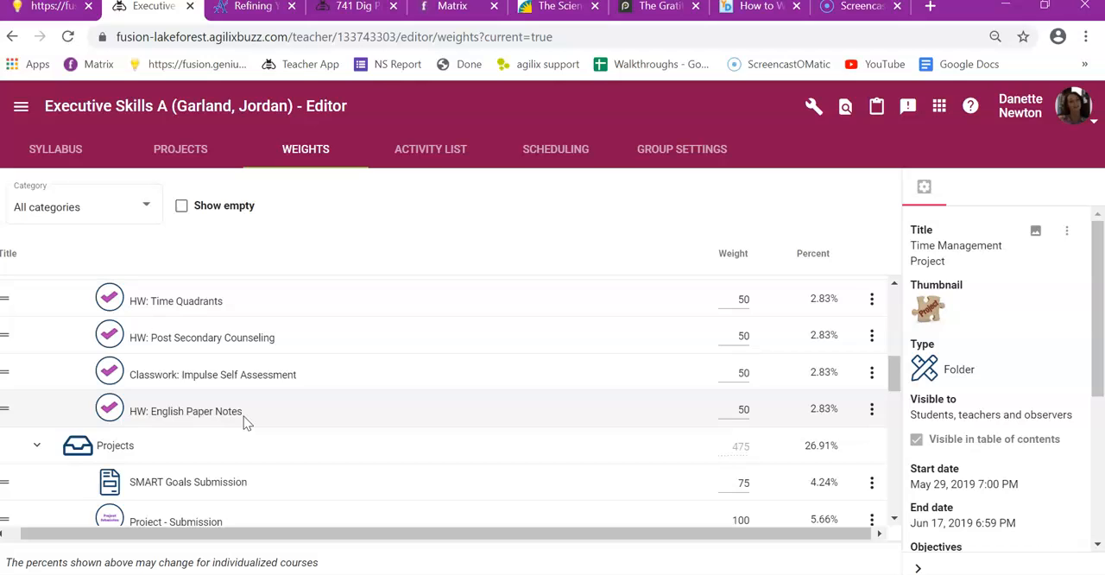
scroll(243, 416, up, 3)
scroll(244, 422, up, 3)
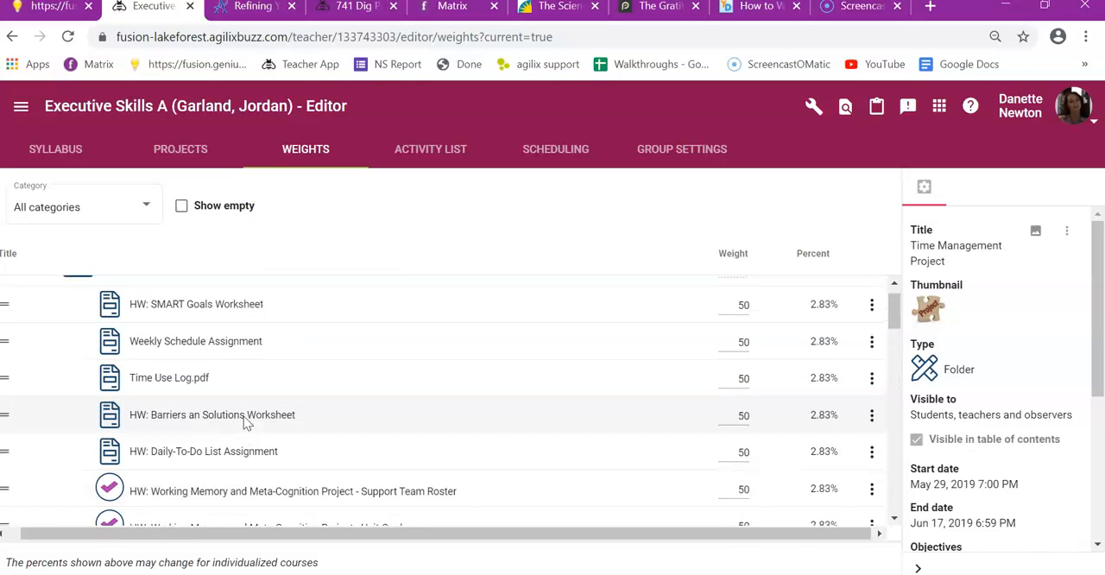
Step: Examine the student's scores in the course gradebook, going from the Task Initiation Project back to the earliest units
click(21, 106)
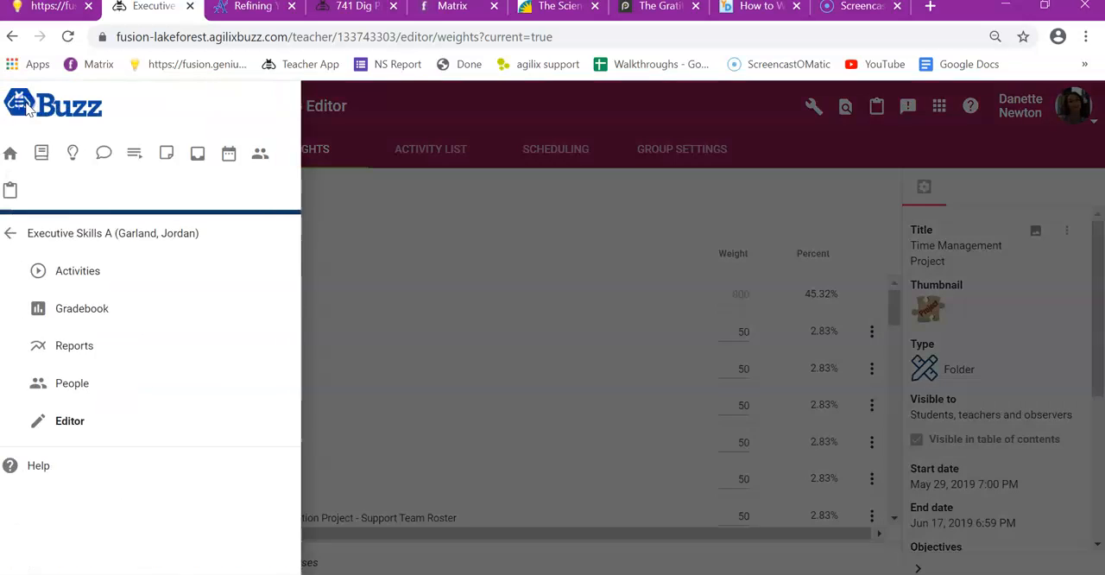
click(98, 318)
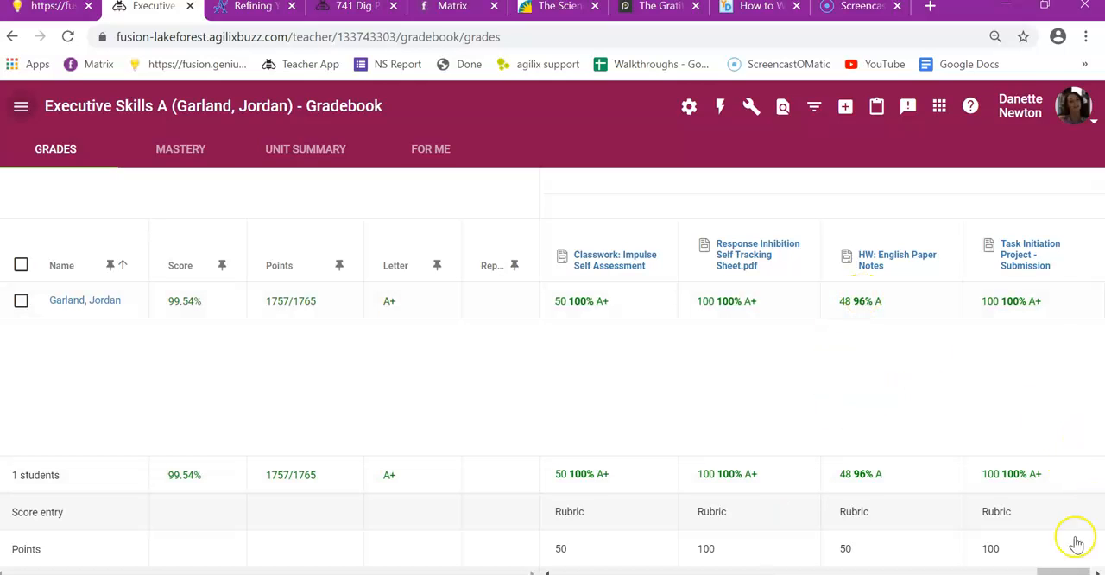
click(1097, 572)
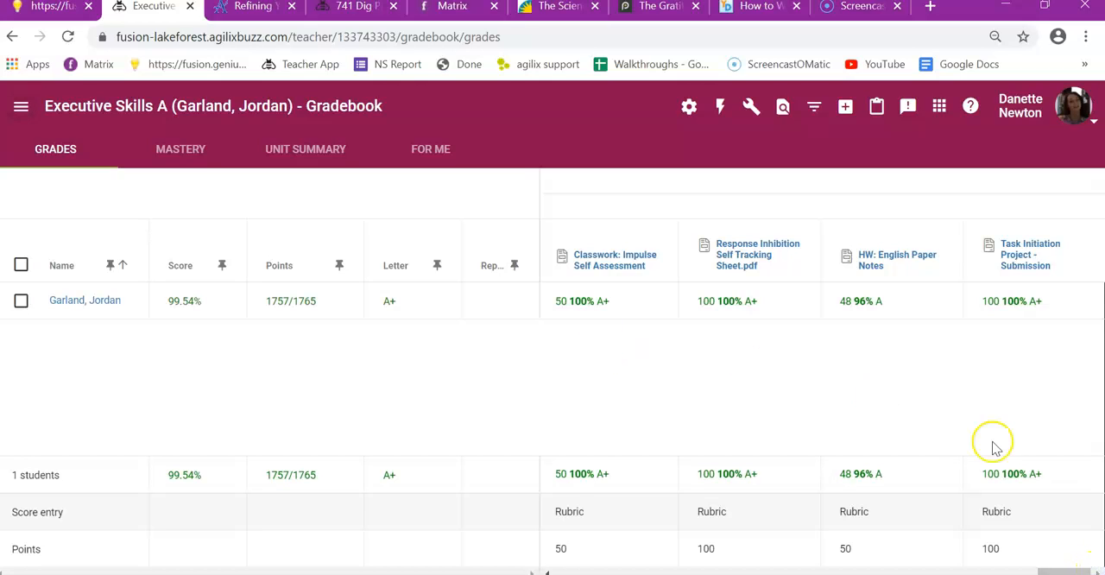
click(721, 571)
scroll(725, 572, left, 10)
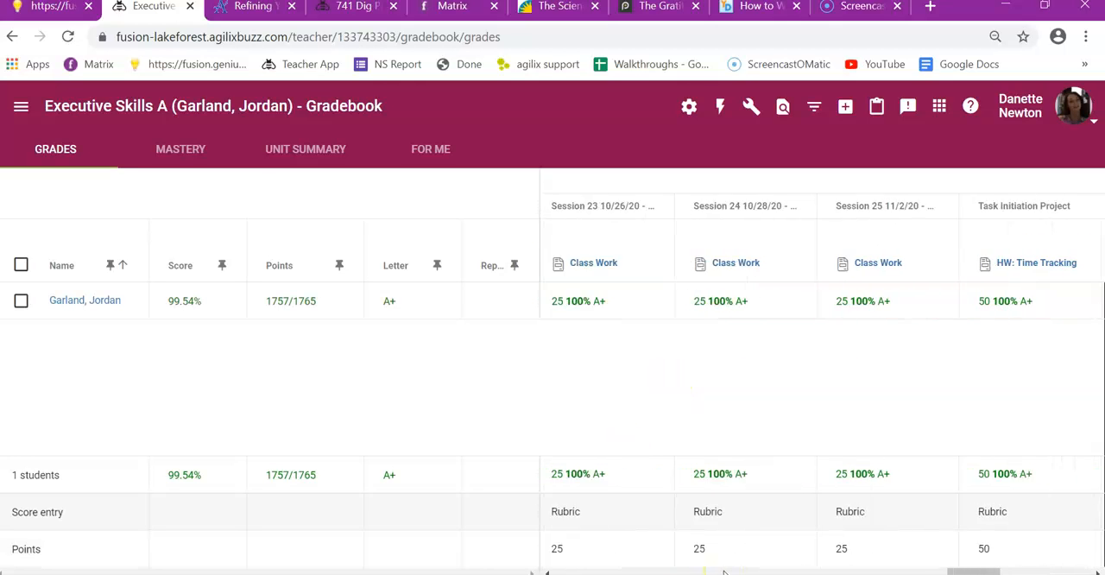
scroll(724, 572, left, 10)
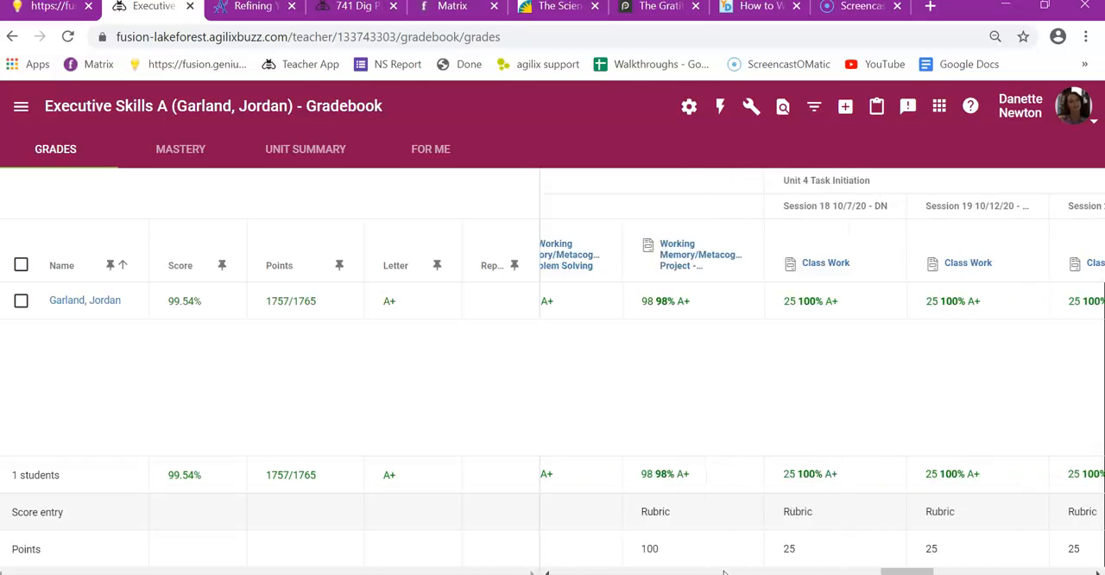
scroll(724, 572, left, 10)
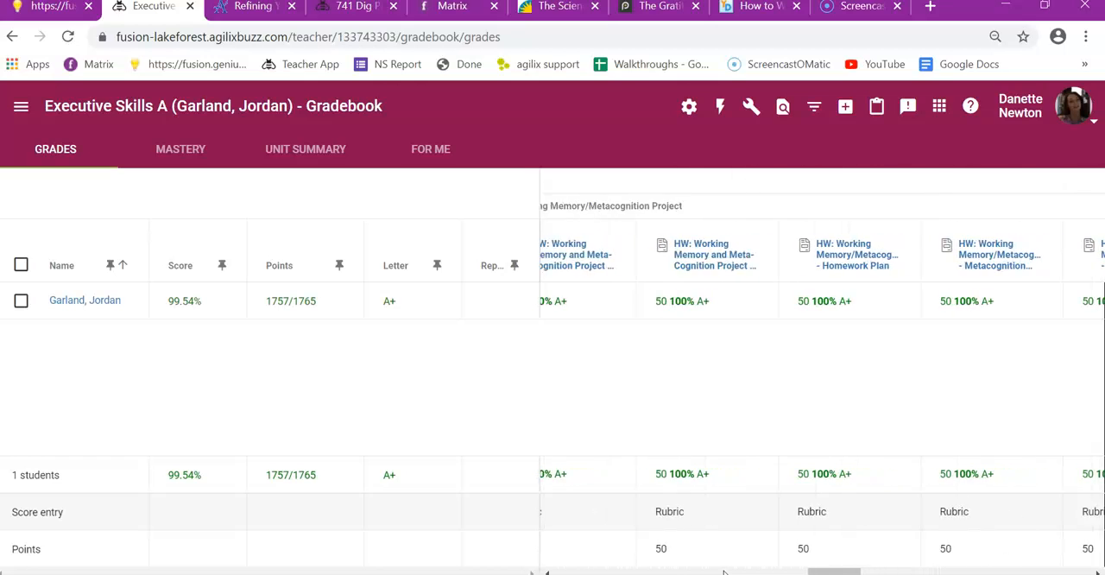
scroll(724, 572, left, 10)
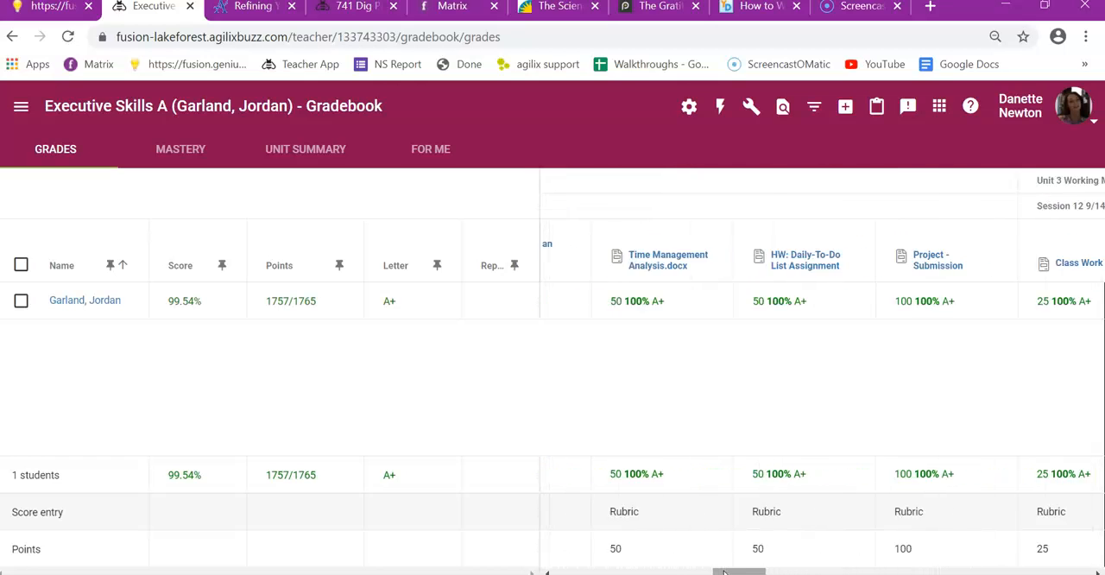
scroll(723, 572, left, 10)
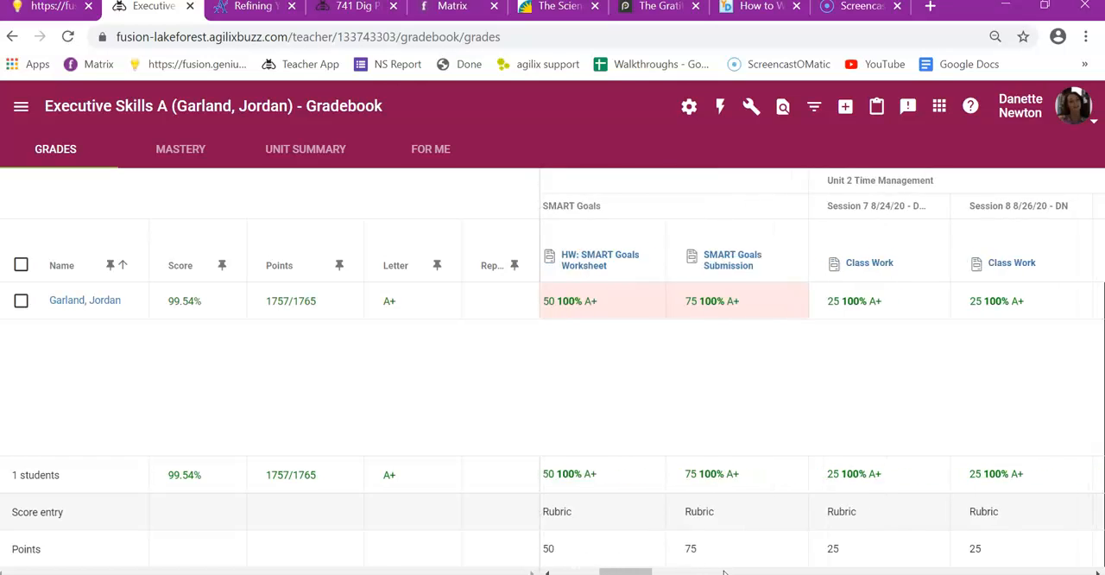
scroll(724, 572, left, 5)
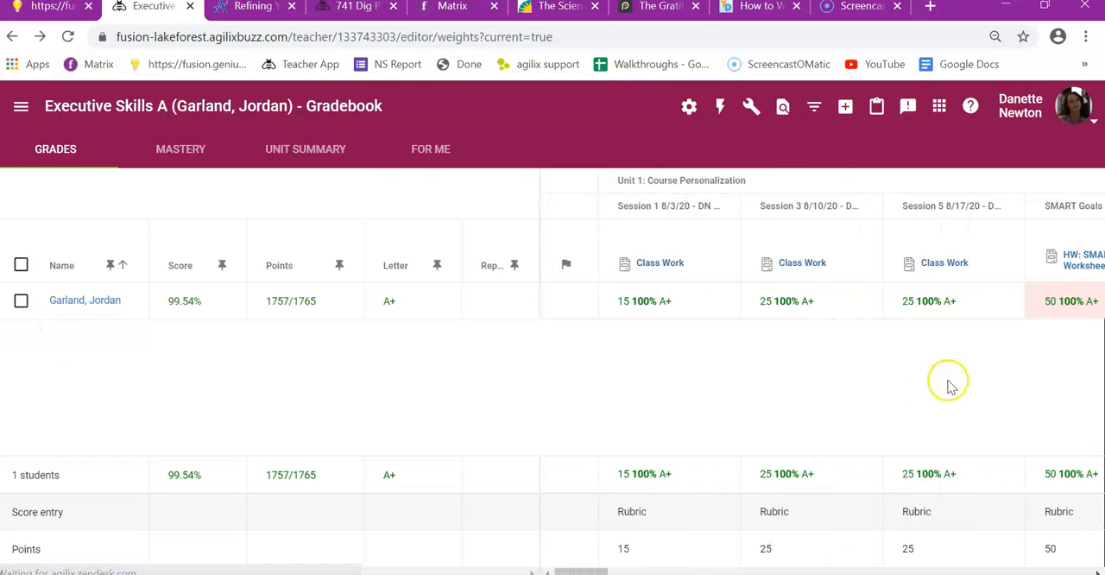
Step: Submit the student's final grade from the gradebook's final grades page and check its submission status
click(17, 105)
click(93, 308)
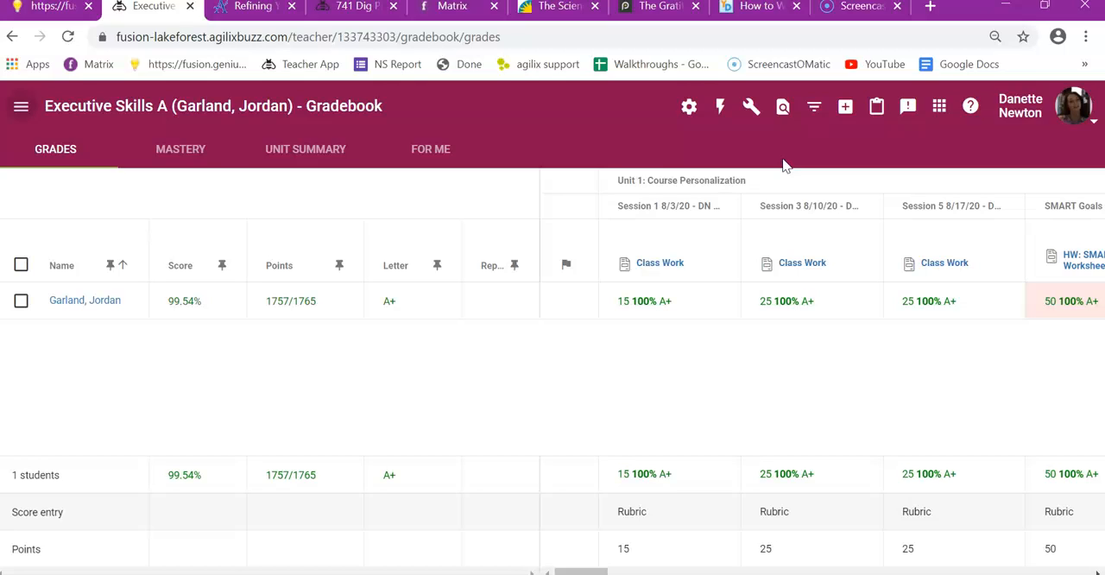
click(753, 107)
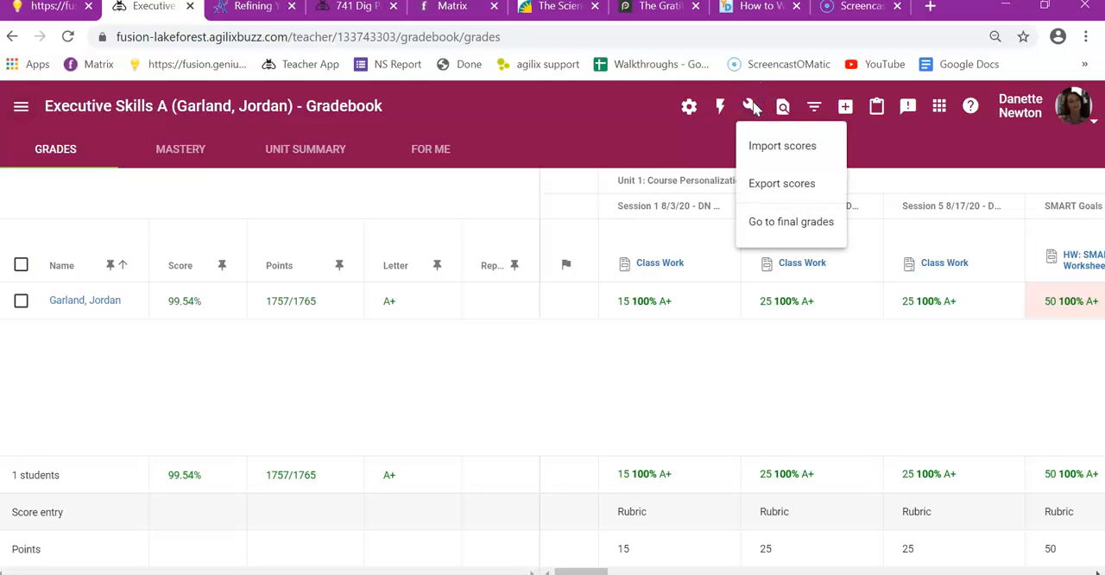
click(791, 222)
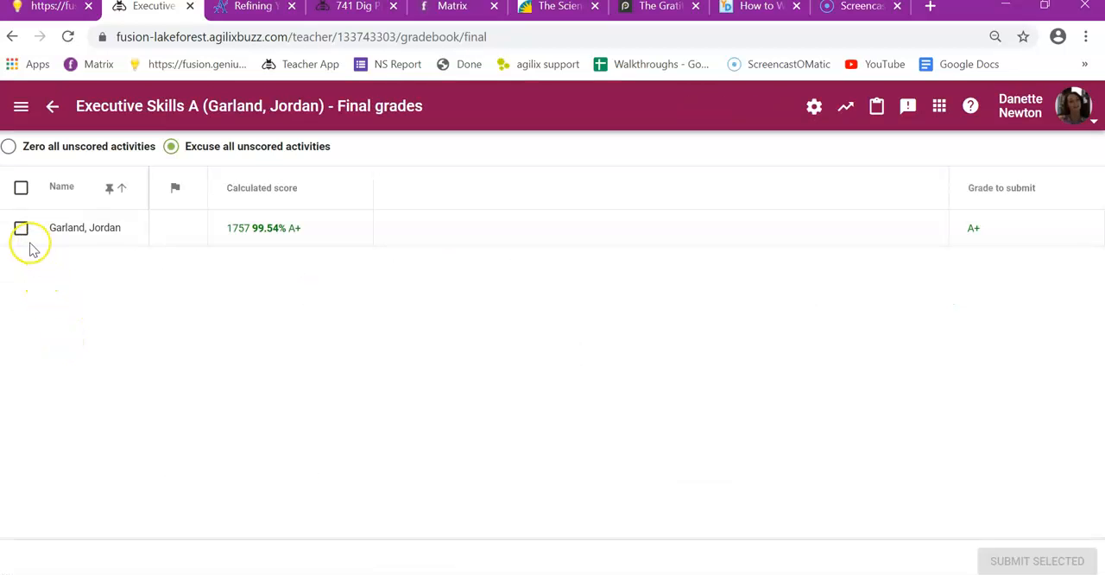
click(21, 229)
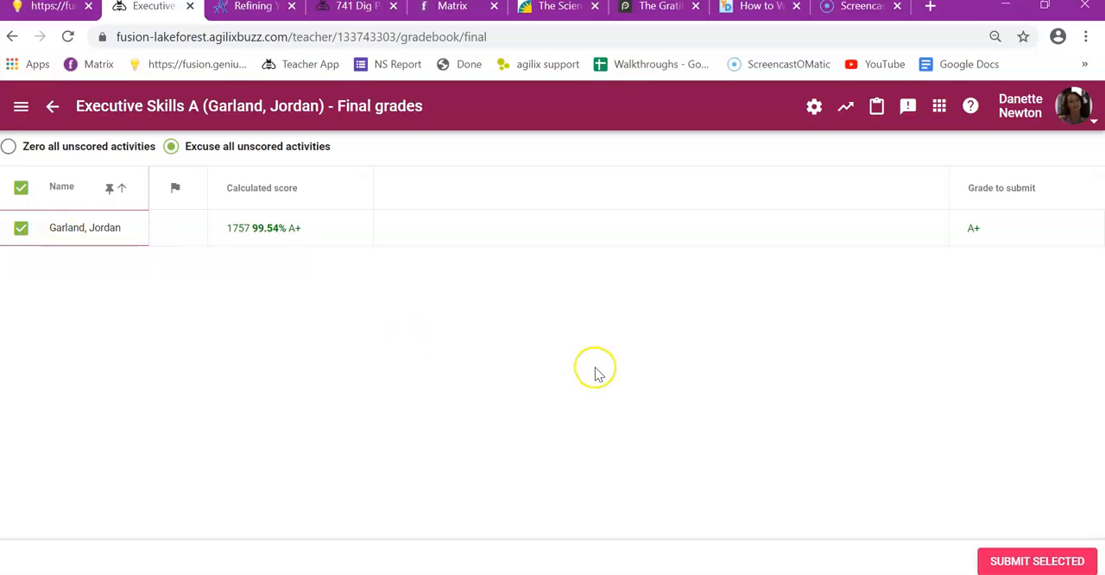
click(1023, 562)
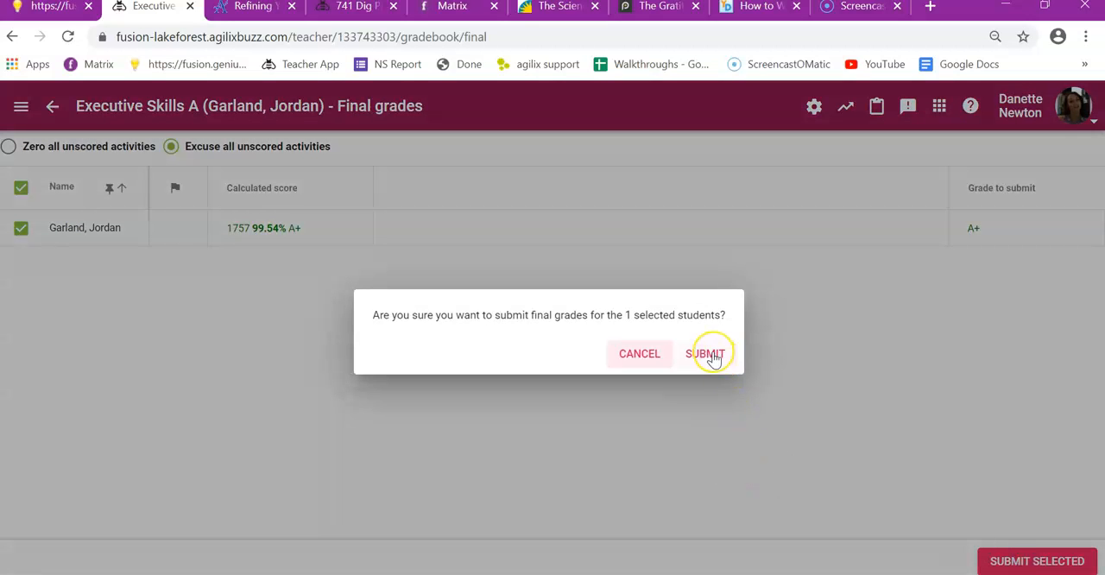
click(704, 354)
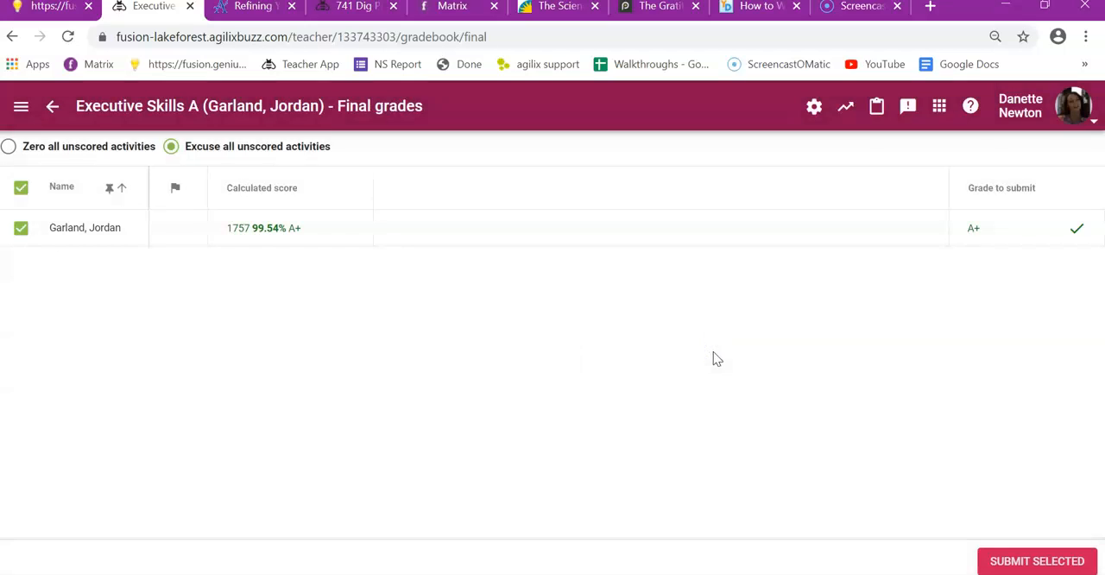
mouse_move(1079, 234)
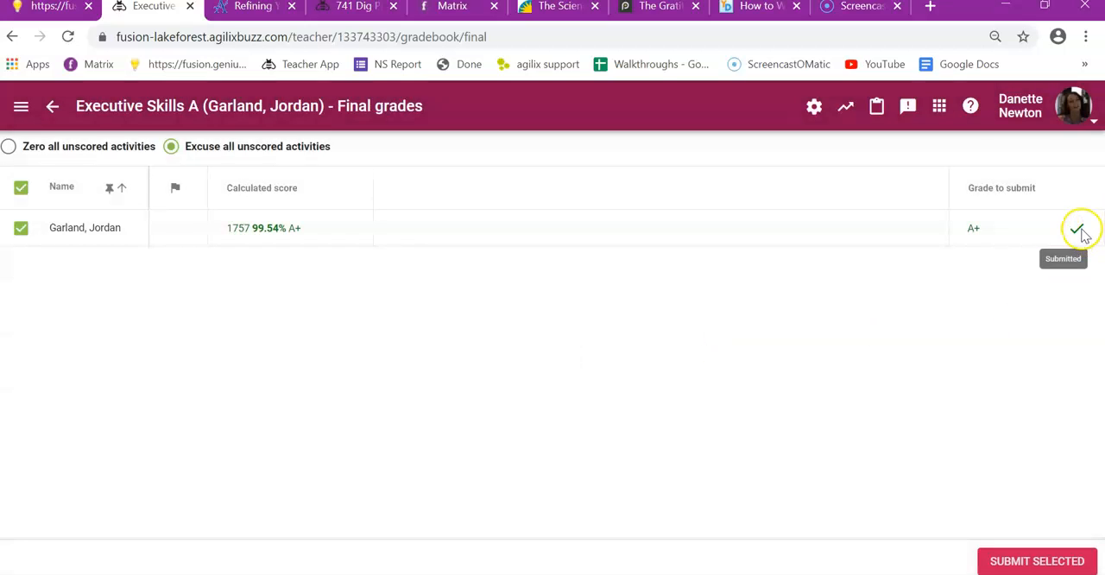
Step: Return to the gradebook and check in the display options which columns are visible, leaving the options without saving
click(54, 108)
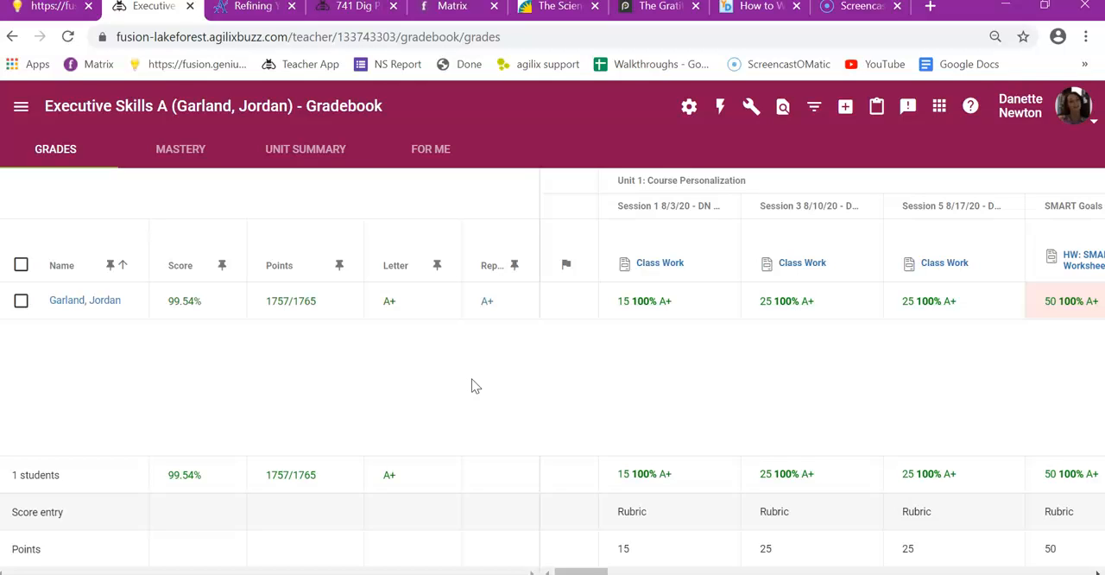
click(508, 366)
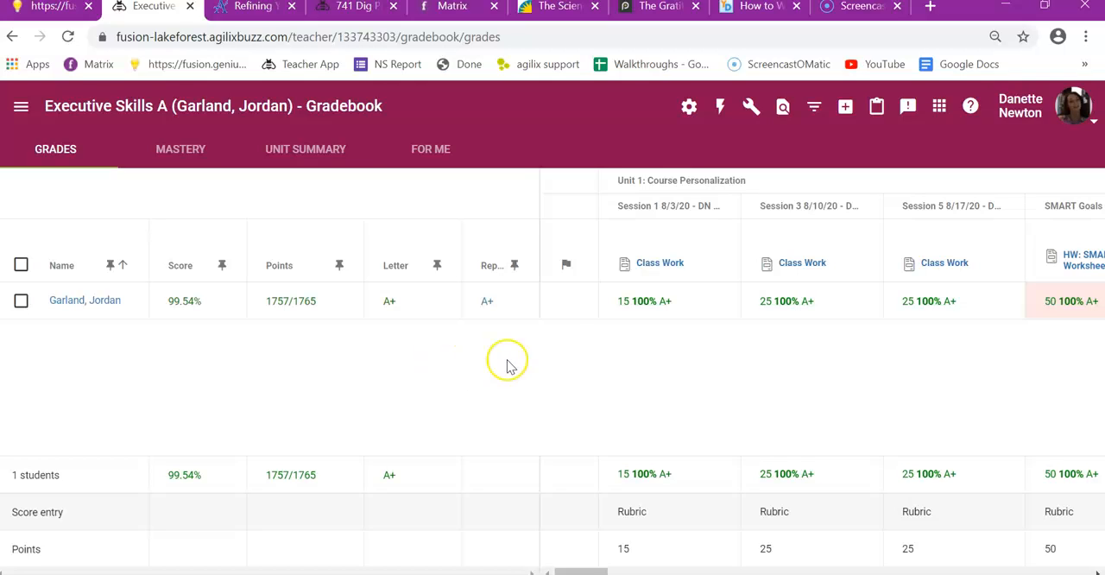
click(689, 106)
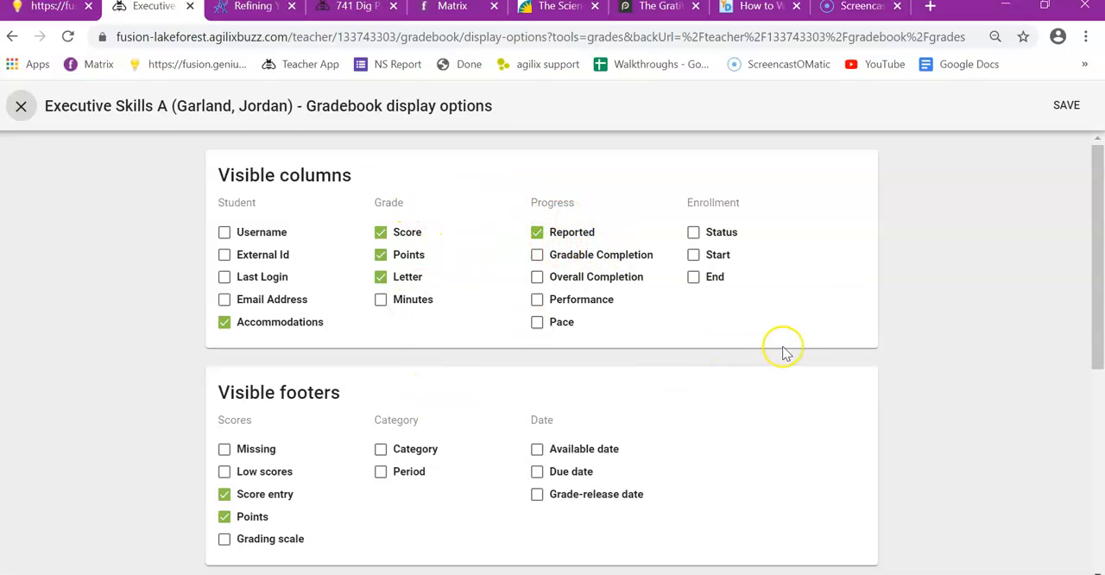
click(22, 108)
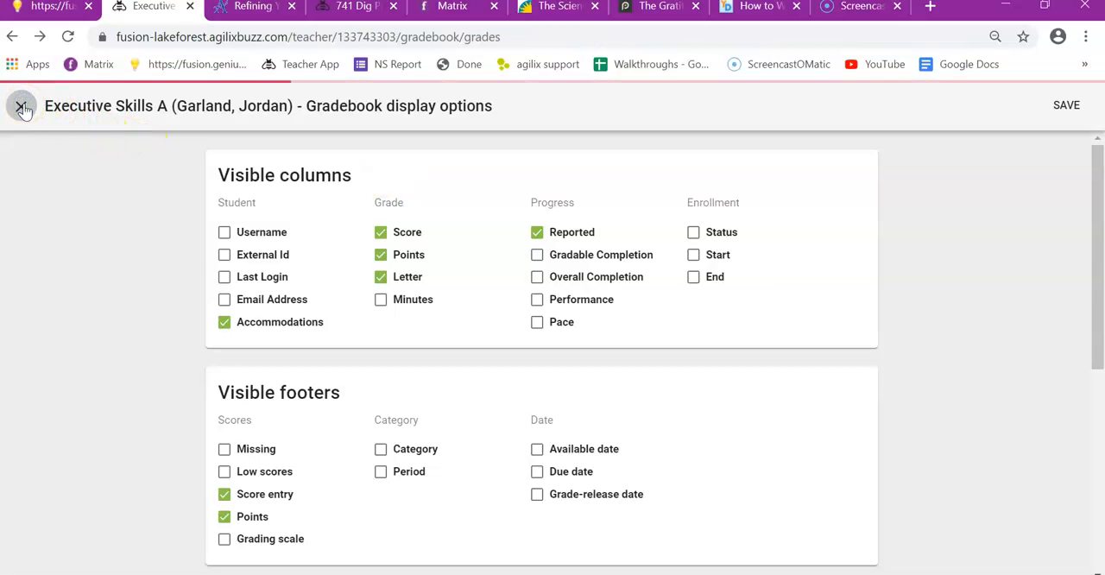
Step: Leave the course gradebook for the Teacher App home page
click(20, 107)
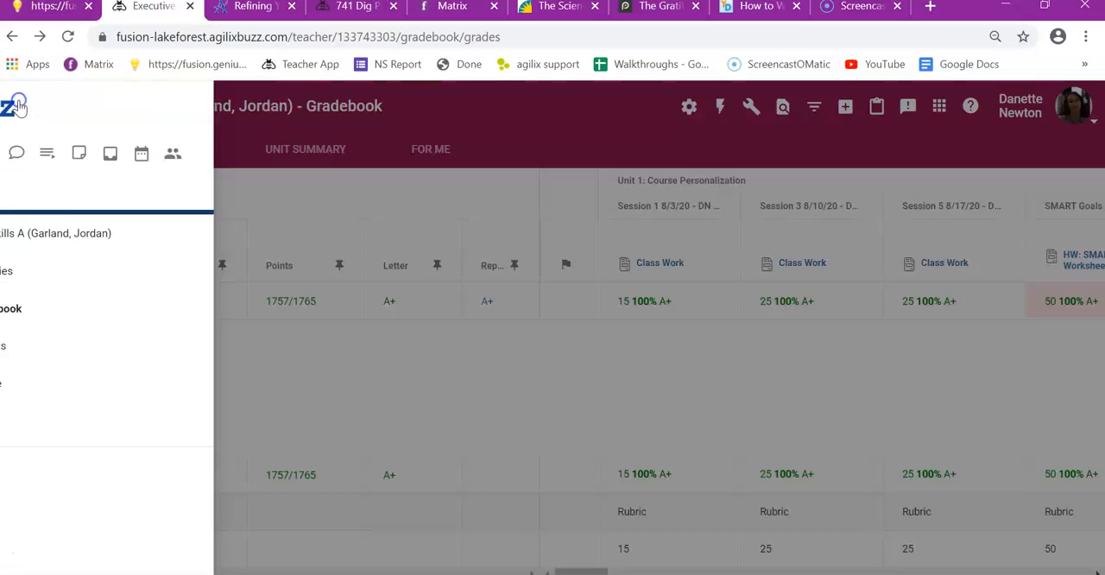
click(15, 155)
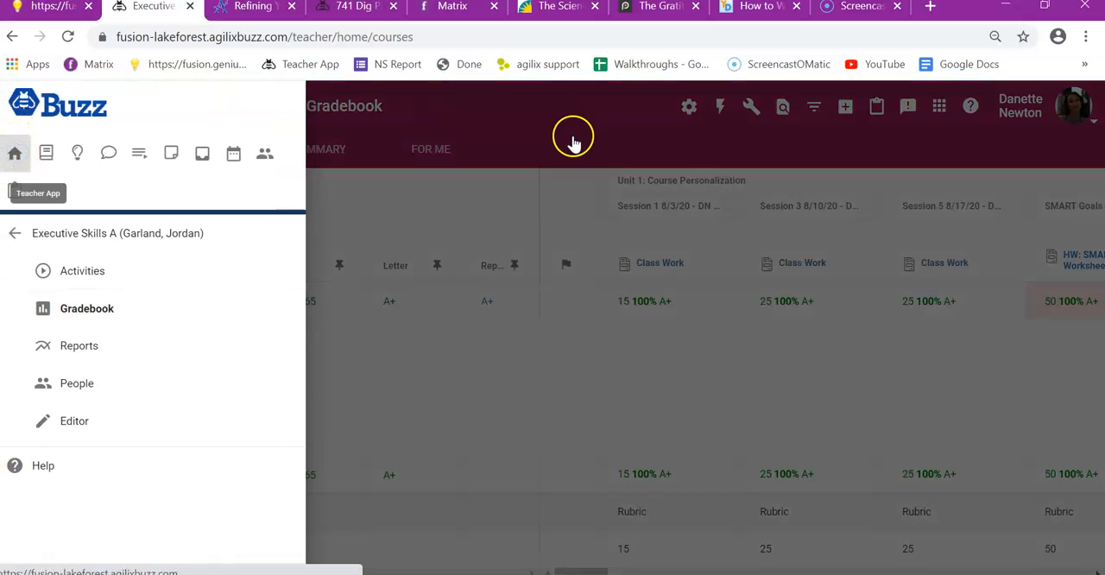